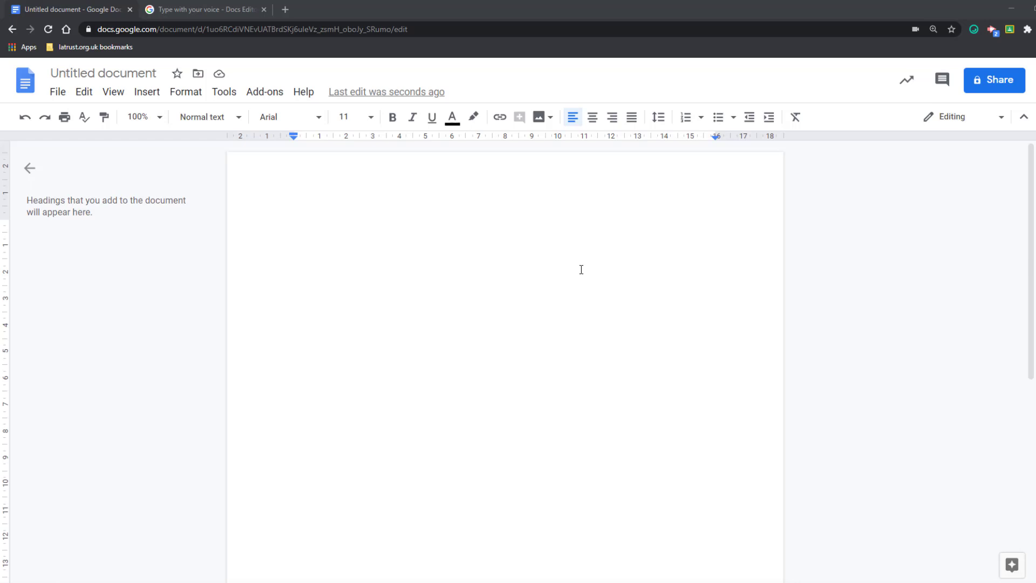
Step: Turn on voice typing from the Tools menu to show the English (UK) microphone panel
left_click(224, 93)
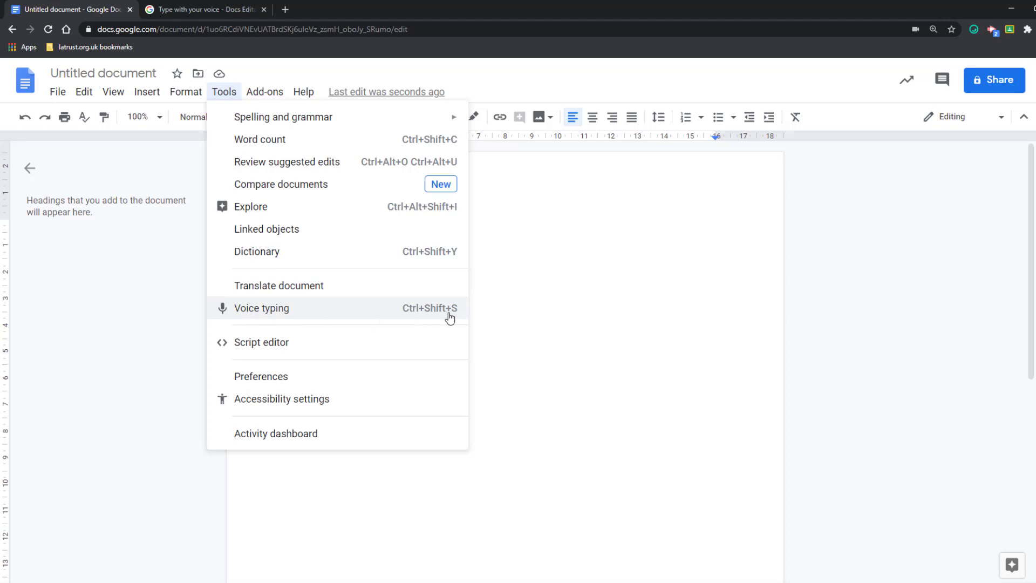
left_click(284, 312)
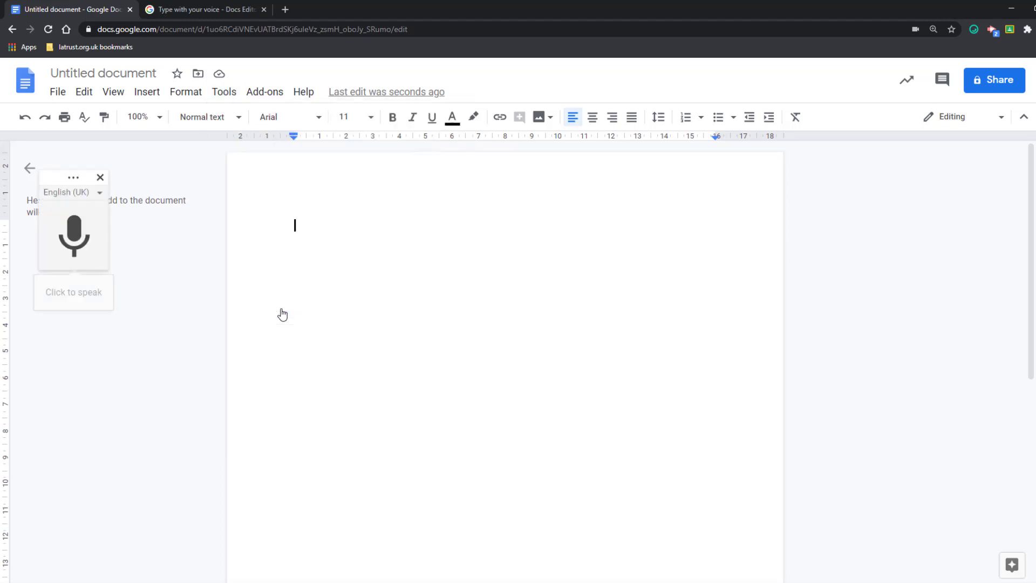
left_click(86, 195)
scroll(114, 300, "down", 2)
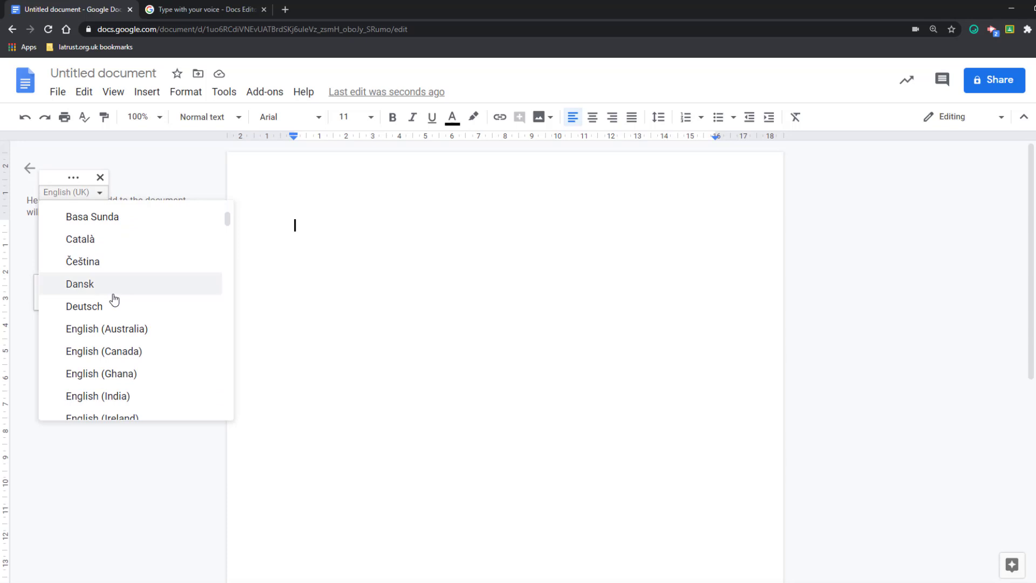
scroll(114, 300, "down", 1)
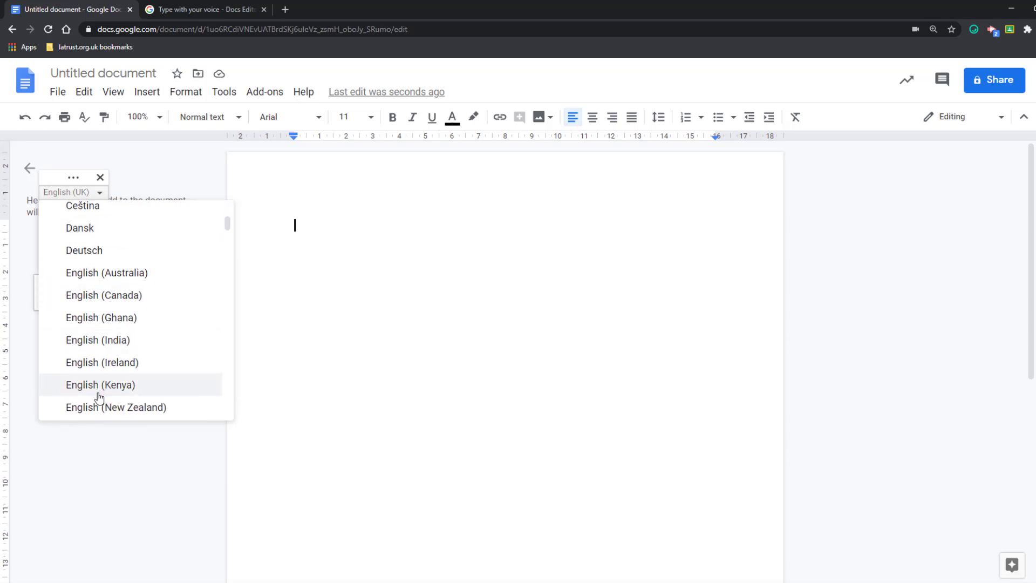
scroll(109, 405, "down", 2)
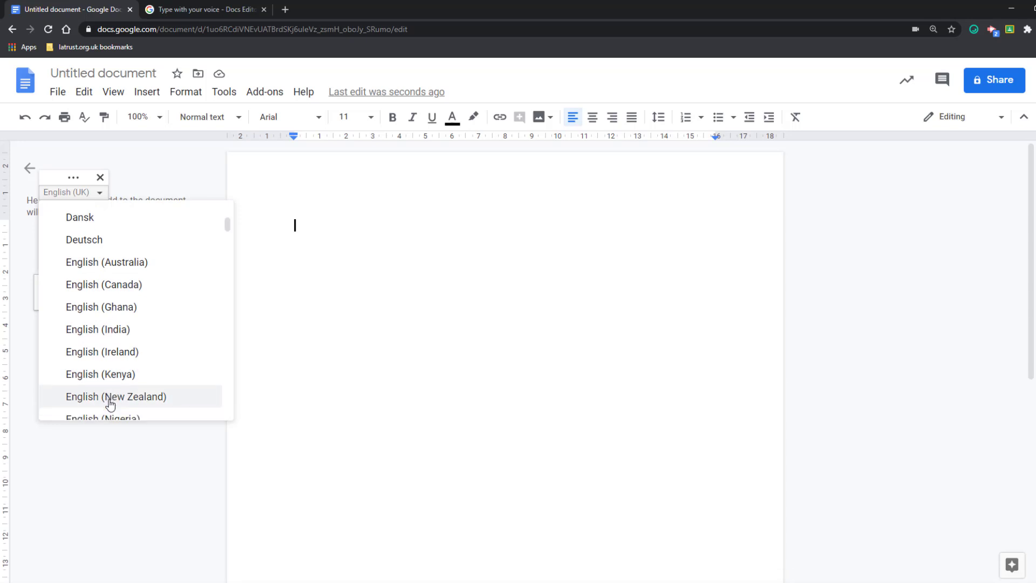
left_click(114, 407)
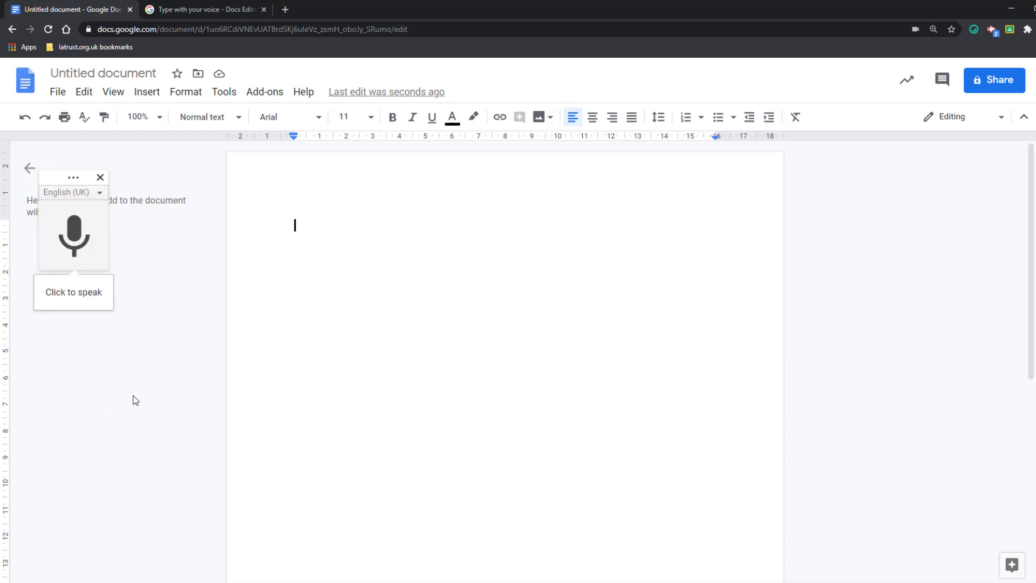
Step: Dictate a paragraph on how voice typing works, then stop the microphone
left_click(78, 241)
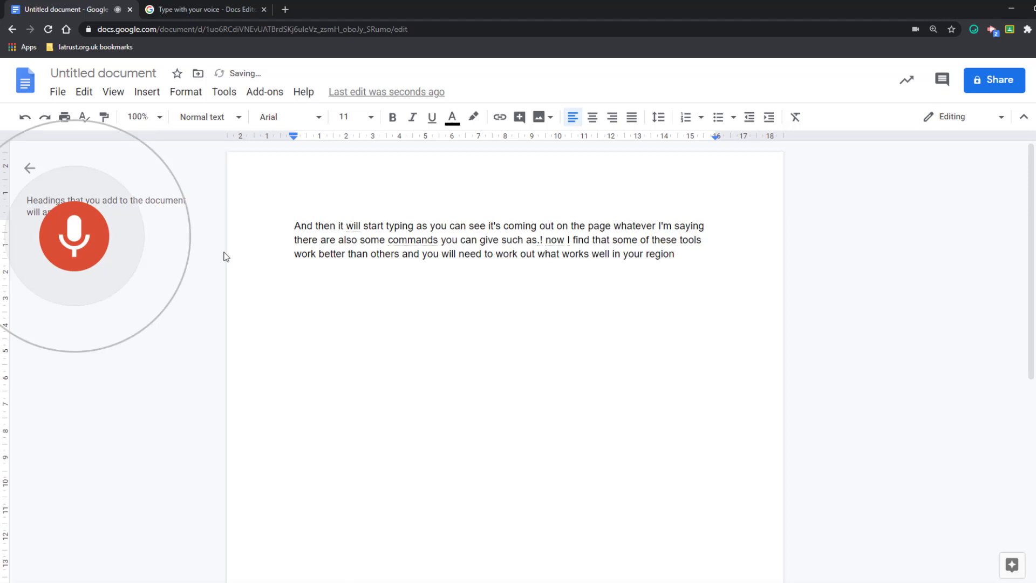
left_click(74, 242)
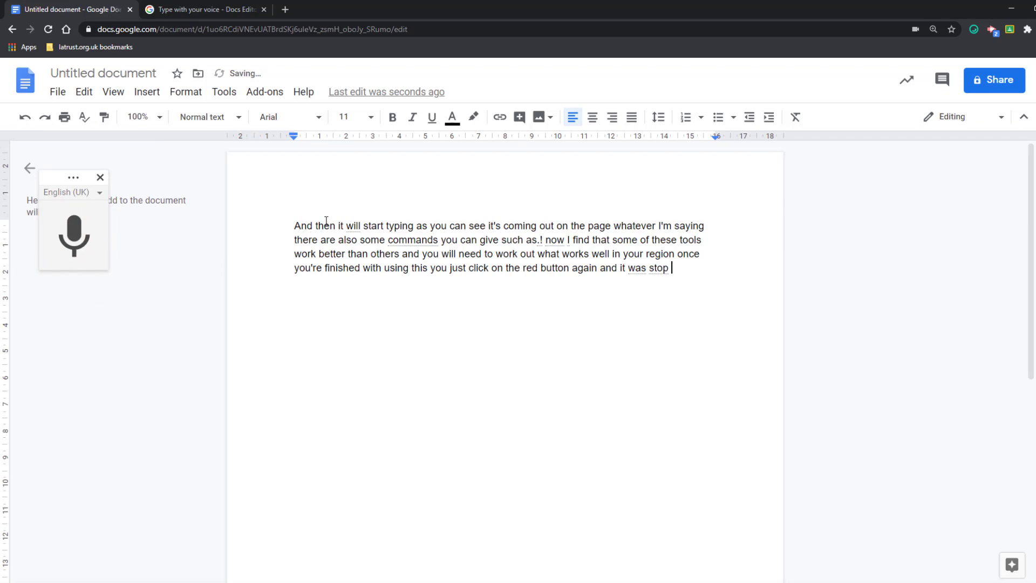
left_click(187, 6)
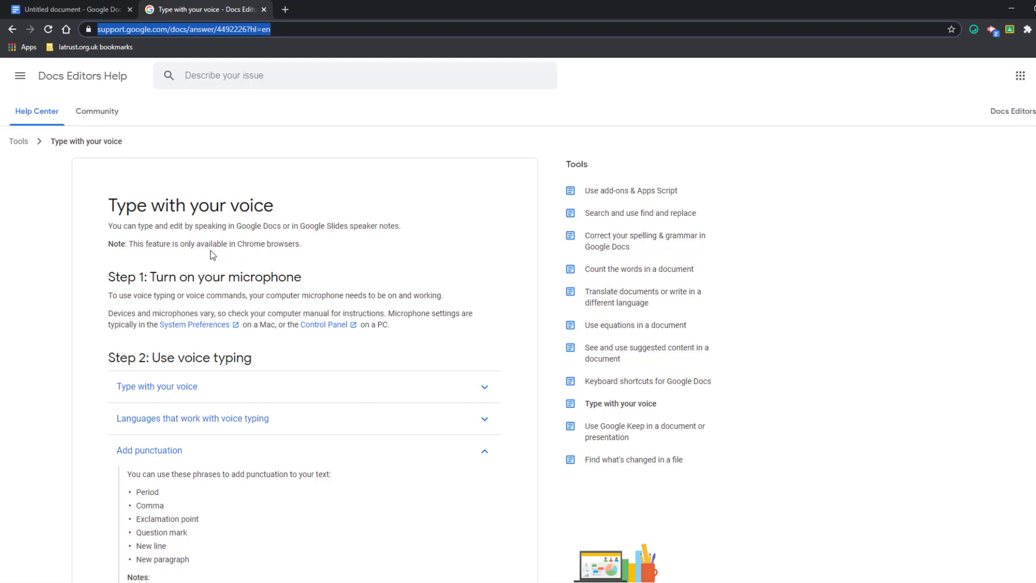
scroll(212, 258, "down", 2)
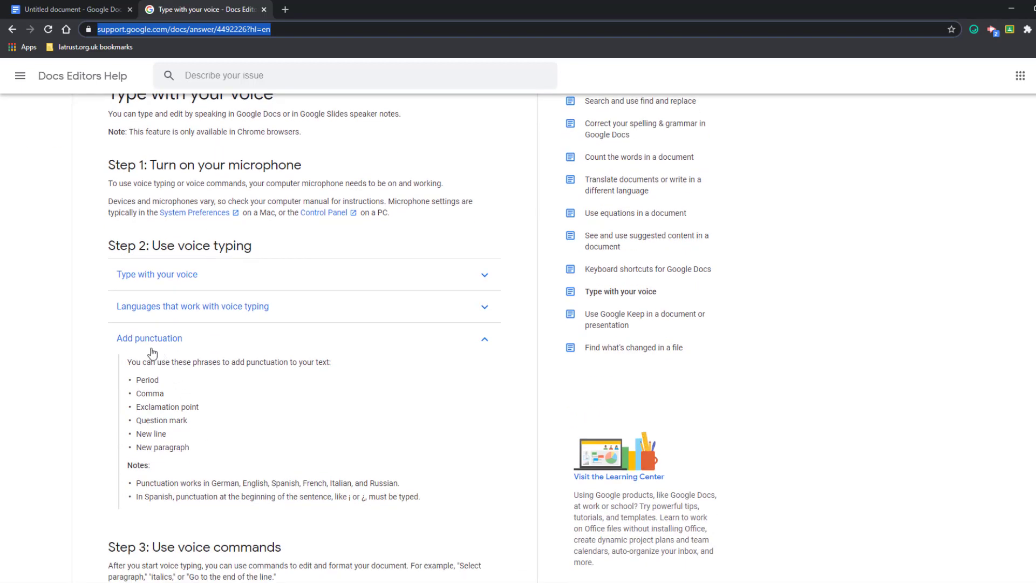
scroll(157, 445, "down", 1)
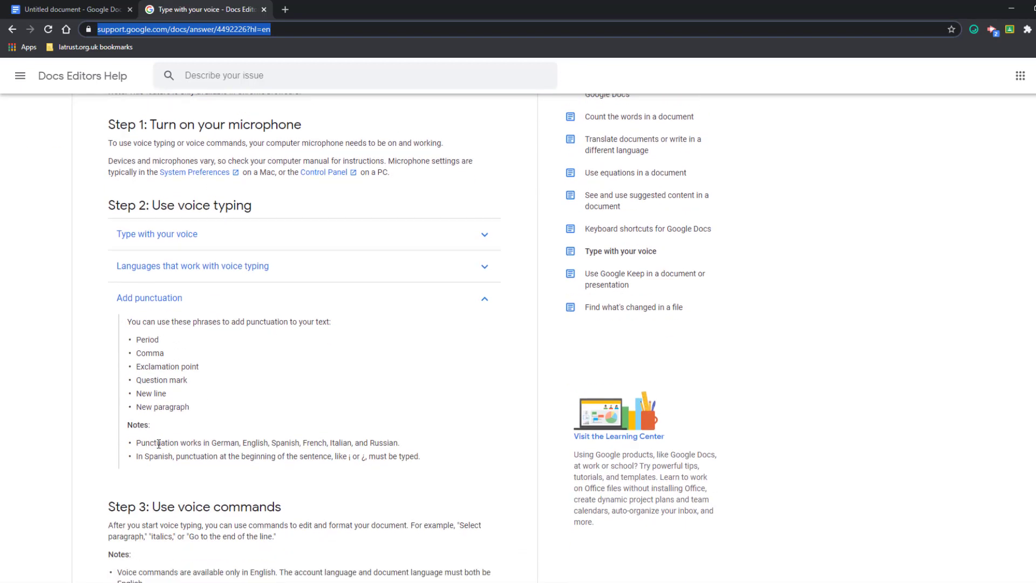
scroll(158, 445, "down", 3)
scroll(178, 397, "down", 2)
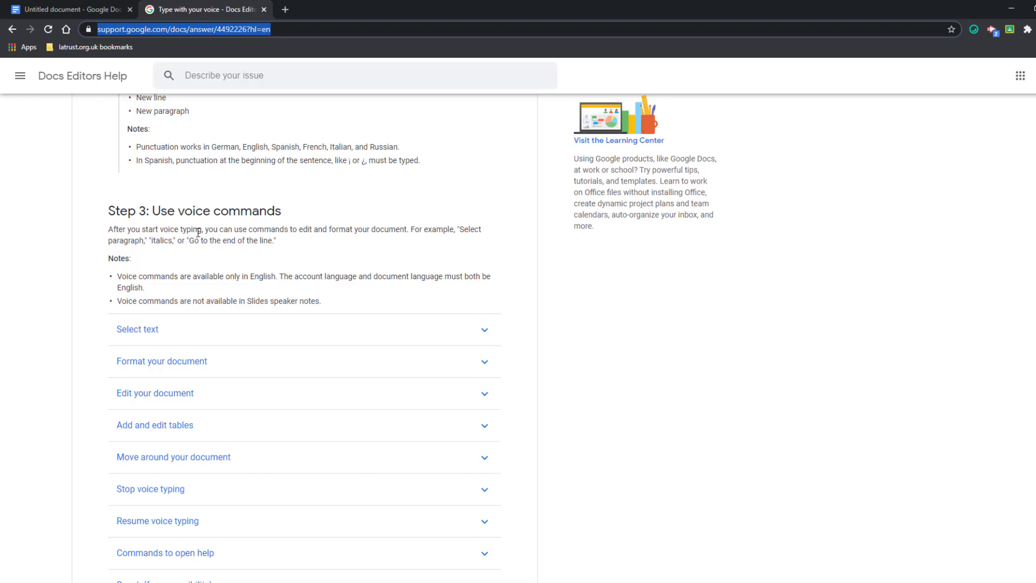
scroll(218, 343, "down", 1)
scroll(217, 344, "down", 1)
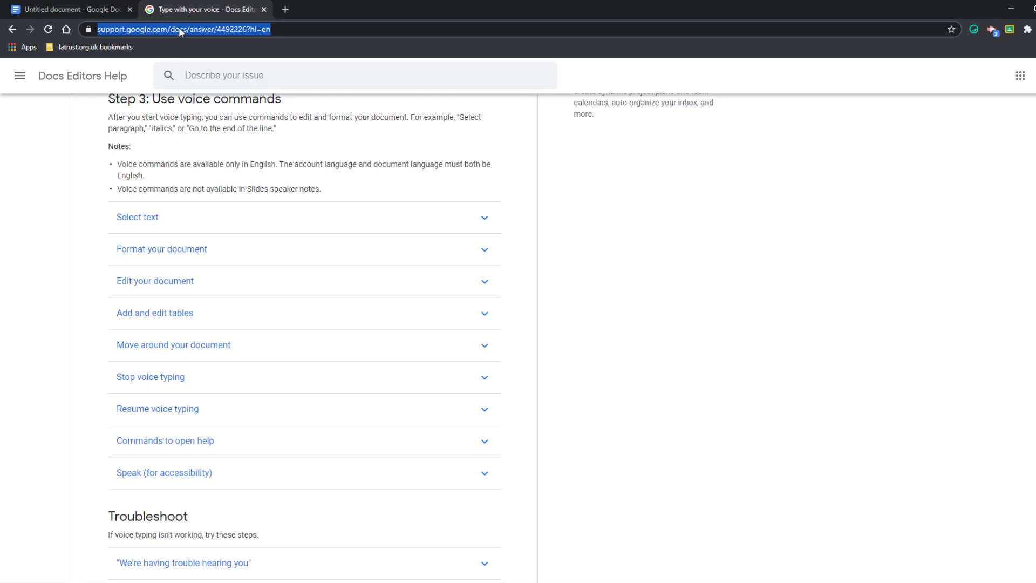
key("ctrl+shift+Tab")
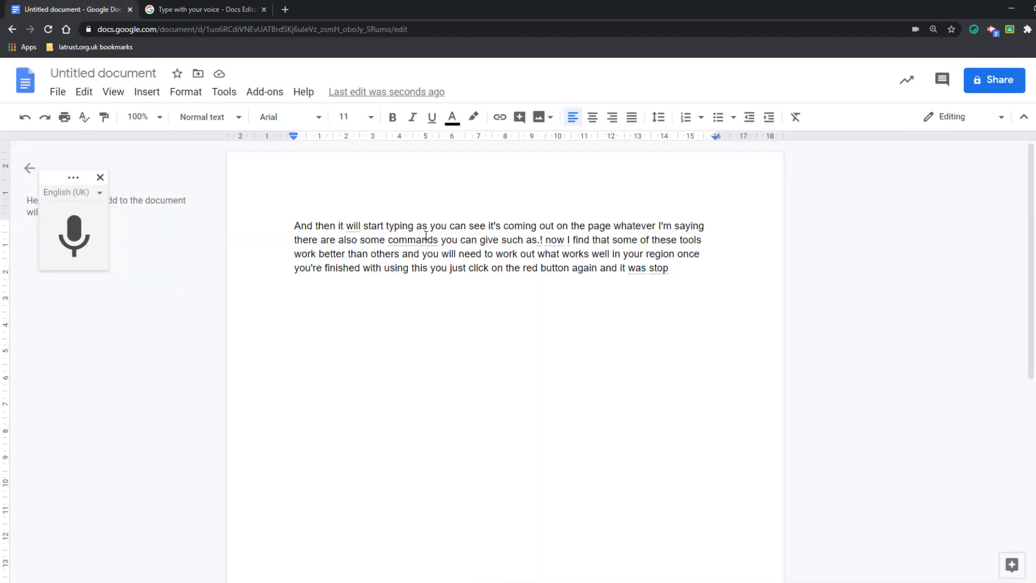